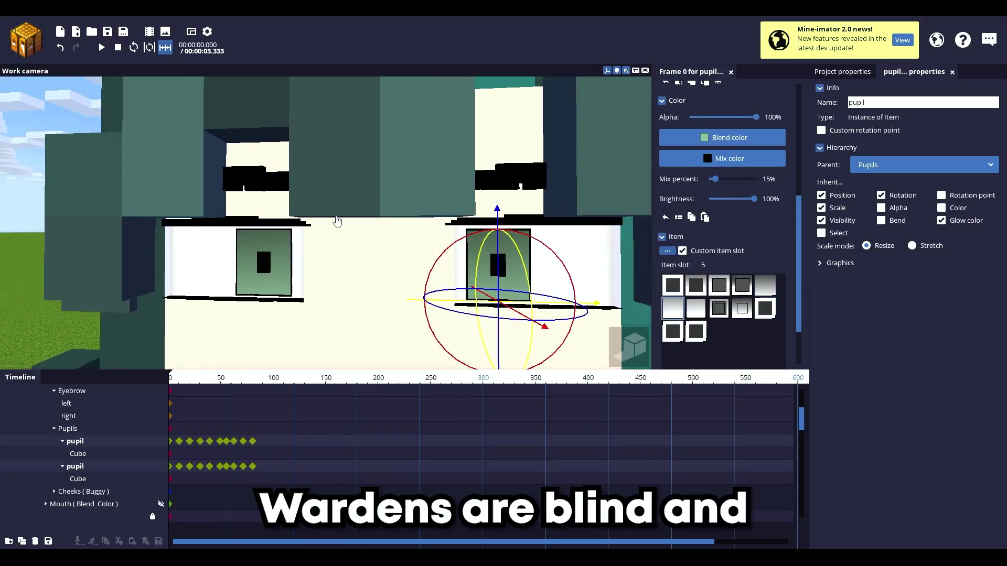
Select the pupil's Cube part in the timeline
click(162, 454)
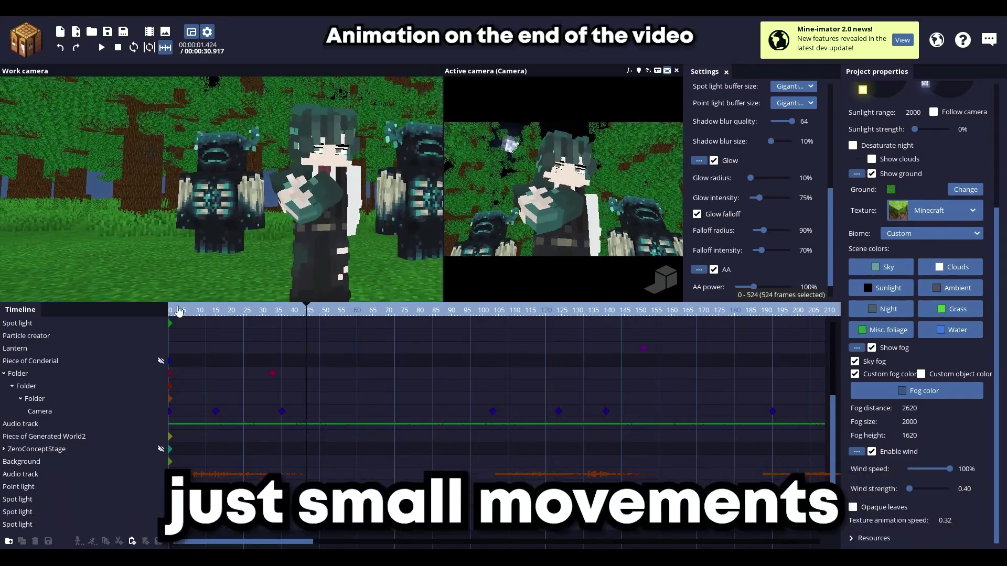
Start playback of the forest scene with the character between the wardens
key(space)
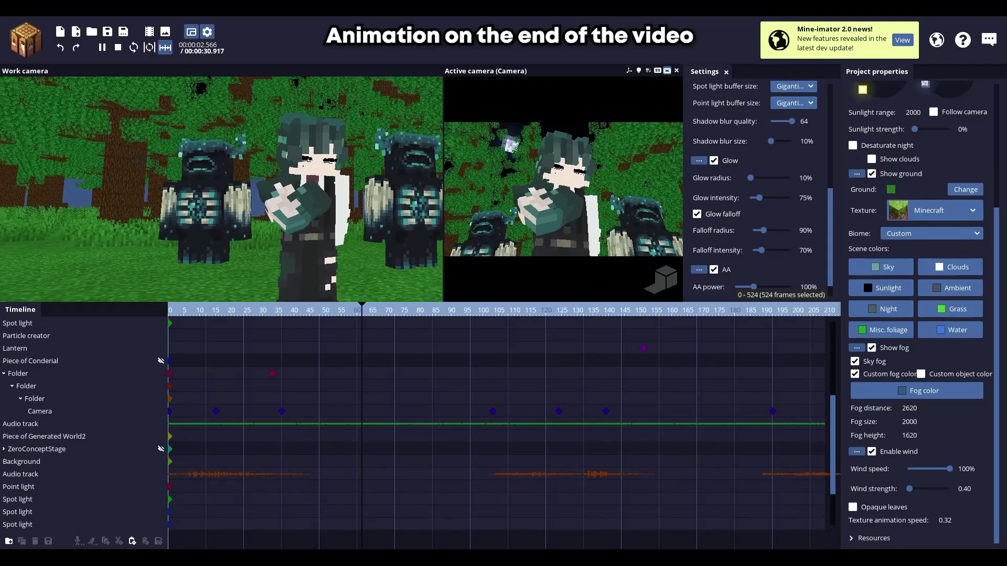